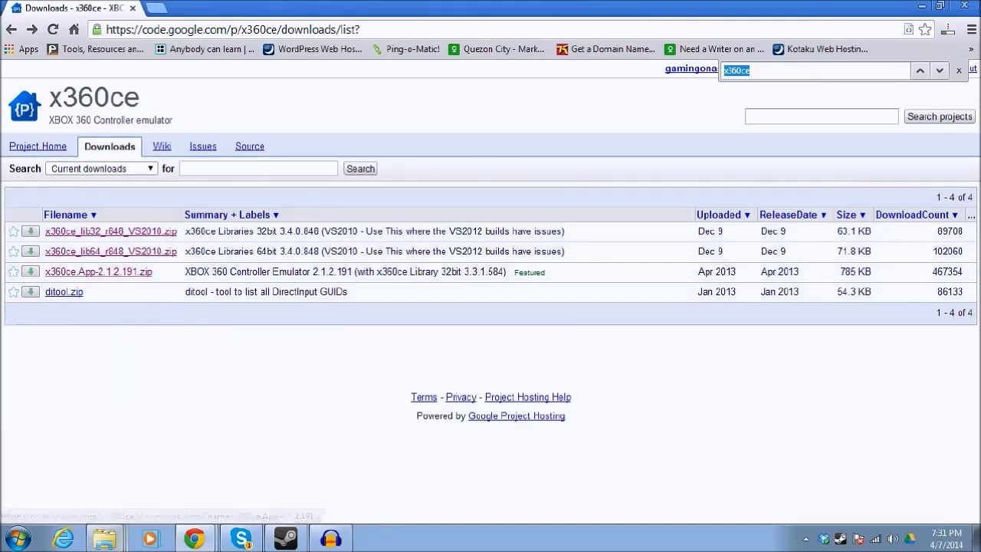
Copy the x360ce.App-2.1.2.191 and x360ce_lib32_r848_VS2010 archives from the X360CE folder into the Bionic Commando folder, replacing existing copies.
{"action": "right_click", "coordinate": [105, 539]}
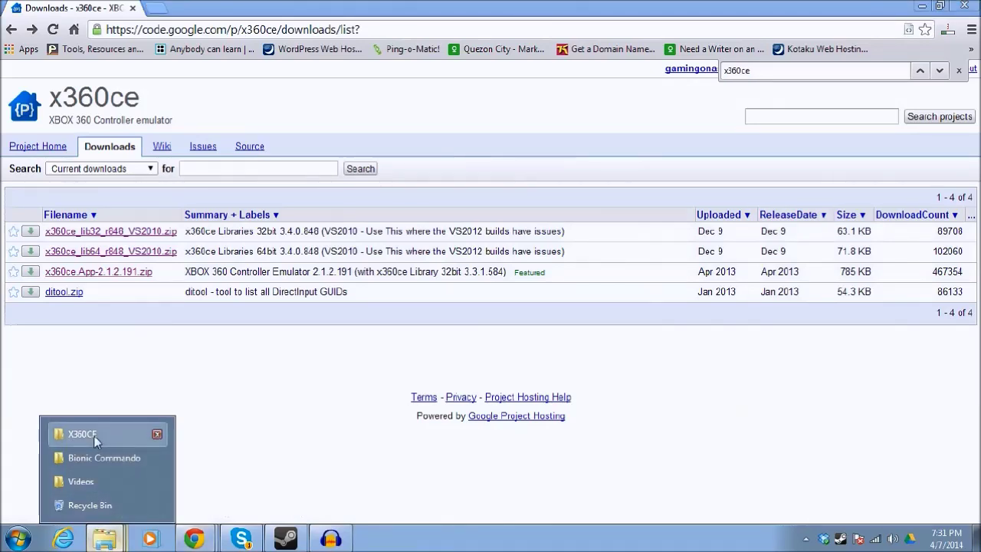
{"action": "left_click", "coordinate": [93, 436]}
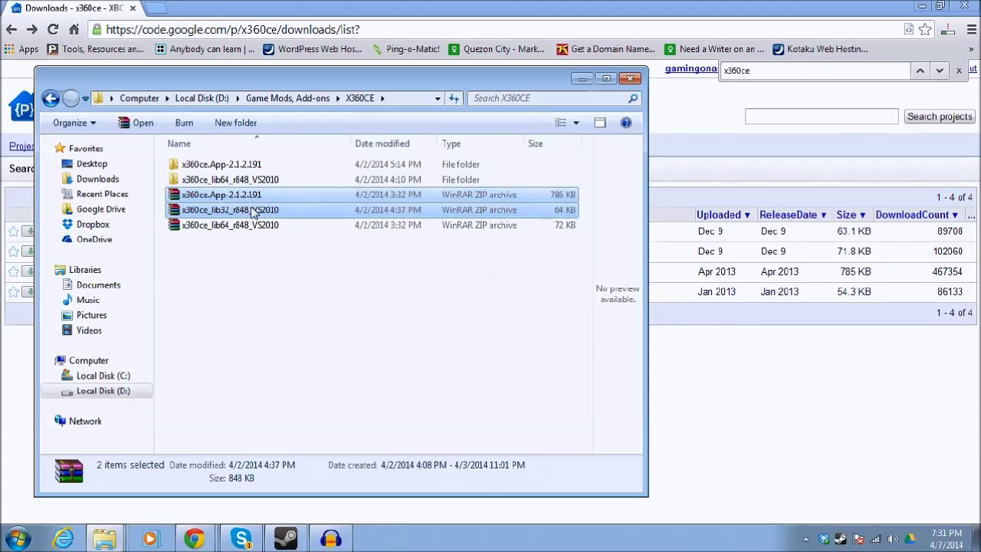
{"action": "right_click", "coordinate": [124, 538]}
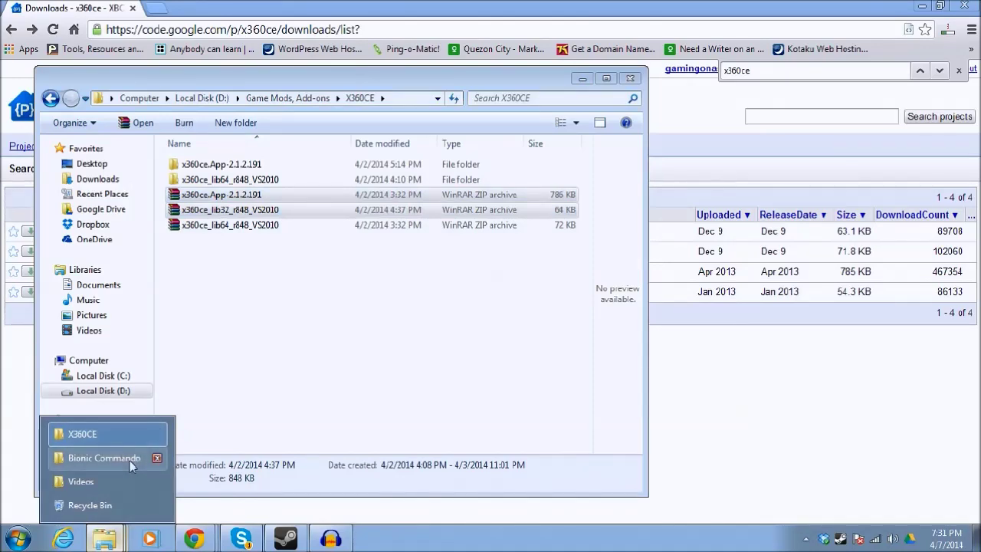
{"action": "left_click", "coordinate": [131, 459]}
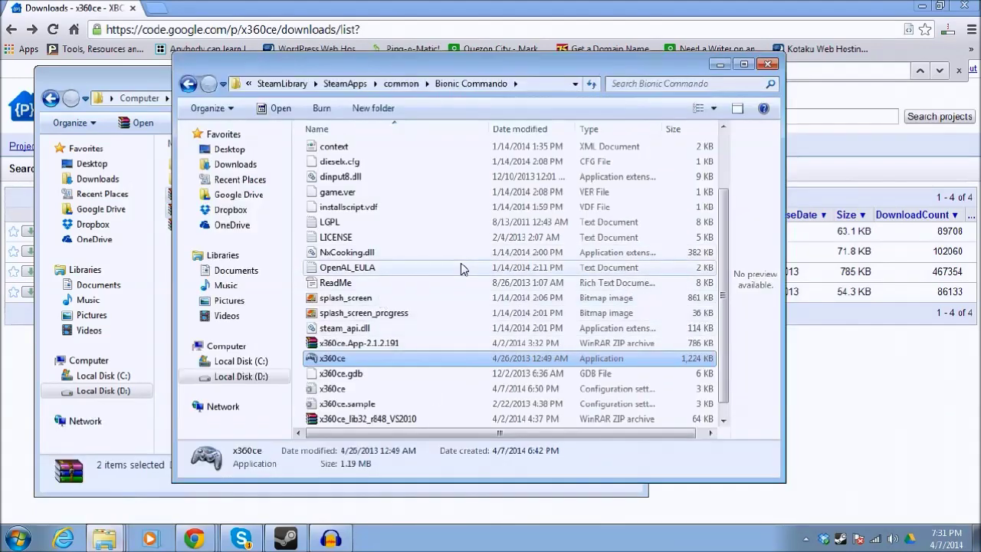
{"action": "scroll", "coordinate": [429, 326], "scroll_direction": "down", "scroll_amount": 1}
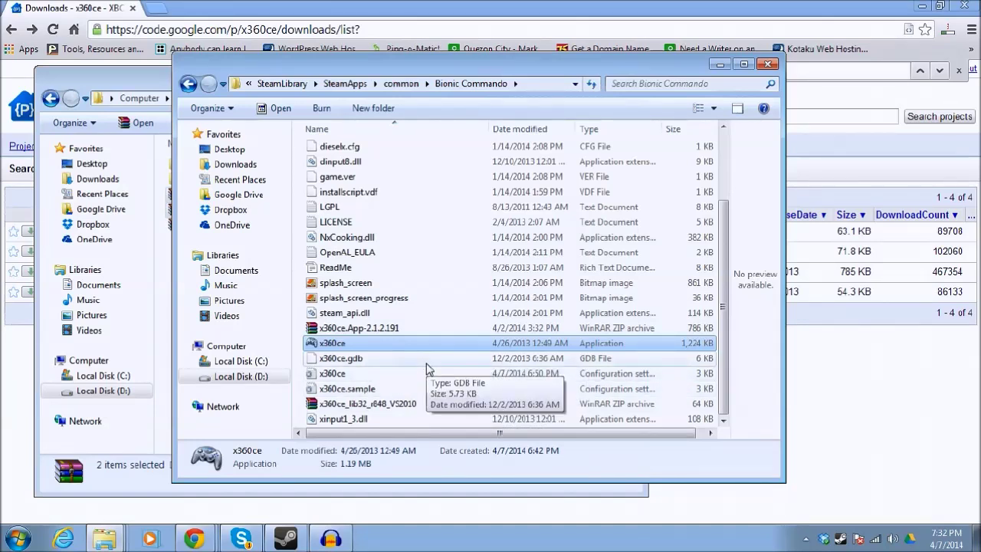
{"action": "key", "text": "ctrl+v"}
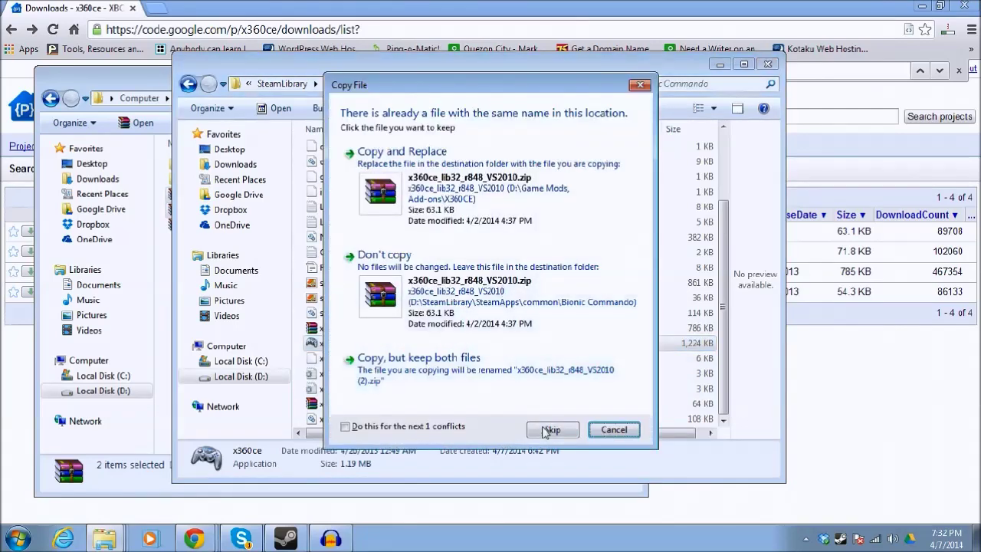
{"action": "left_click", "coordinate": [553, 431]}
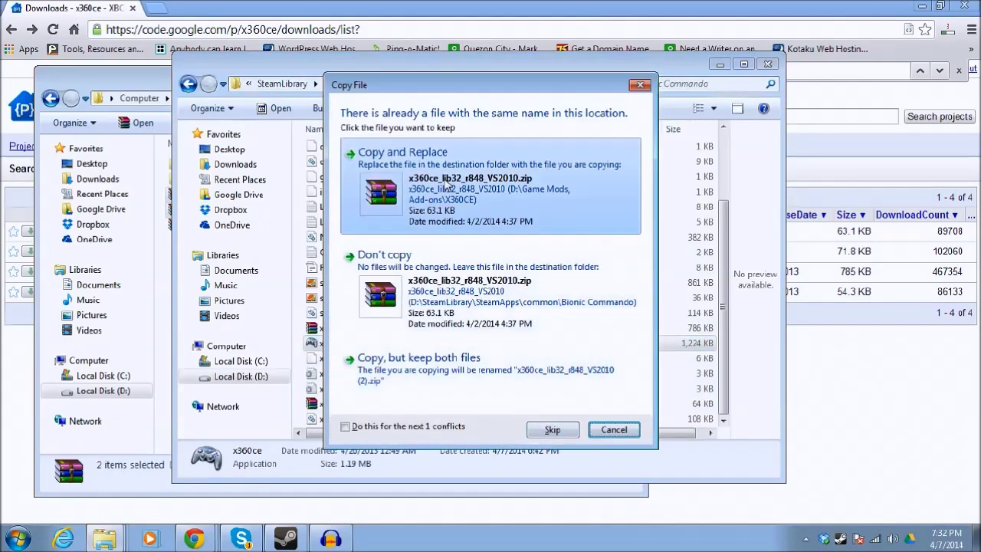
{"action": "left_click", "coordinate": [480, 199]}
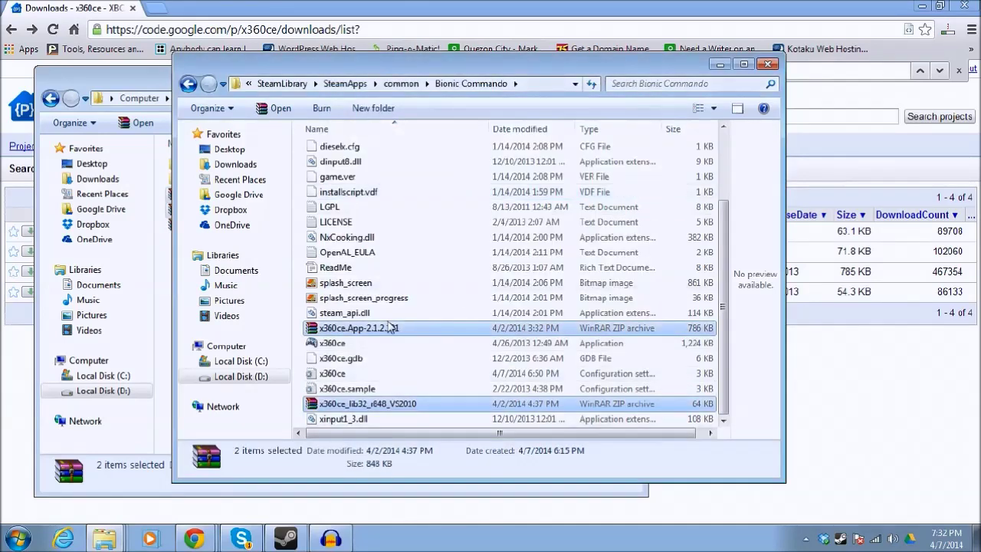
Extract both x360ce archives directly into the Bionic Commando folder, overwriting all existing files.
{"action": "right_click", "coordinate": [391, 328]}
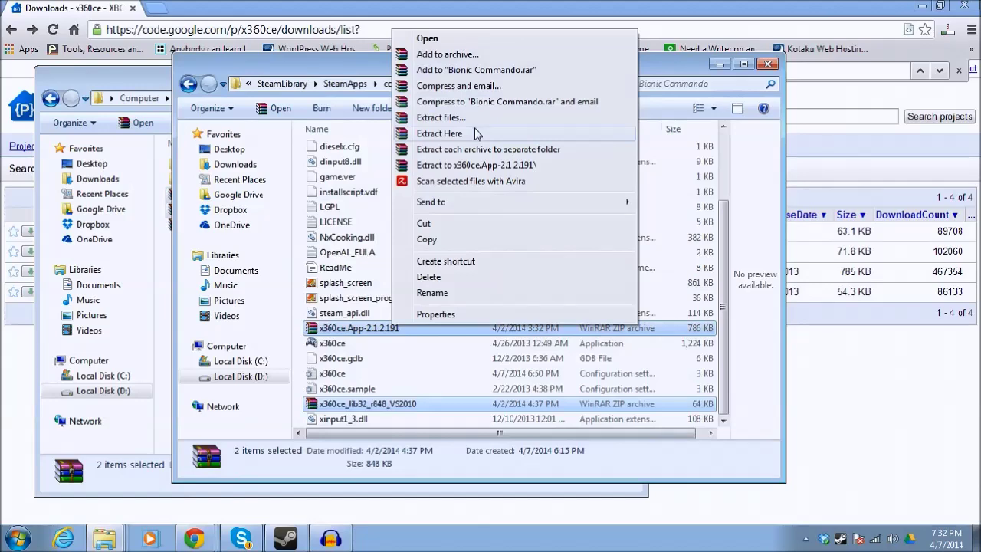
{"action": "left_click", "coordinate": [475, 134]}
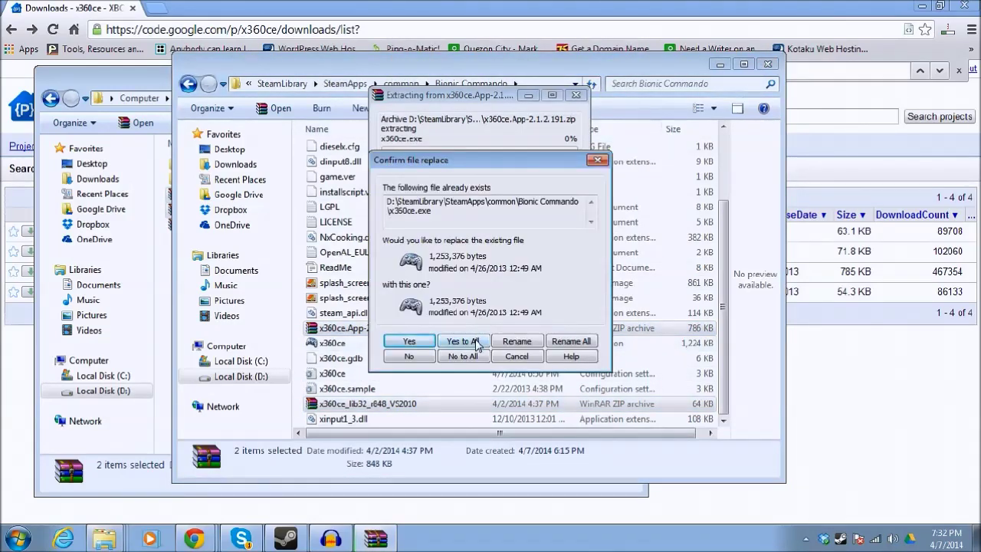
{"action": "left_click", "coordinate": [475, 344]}
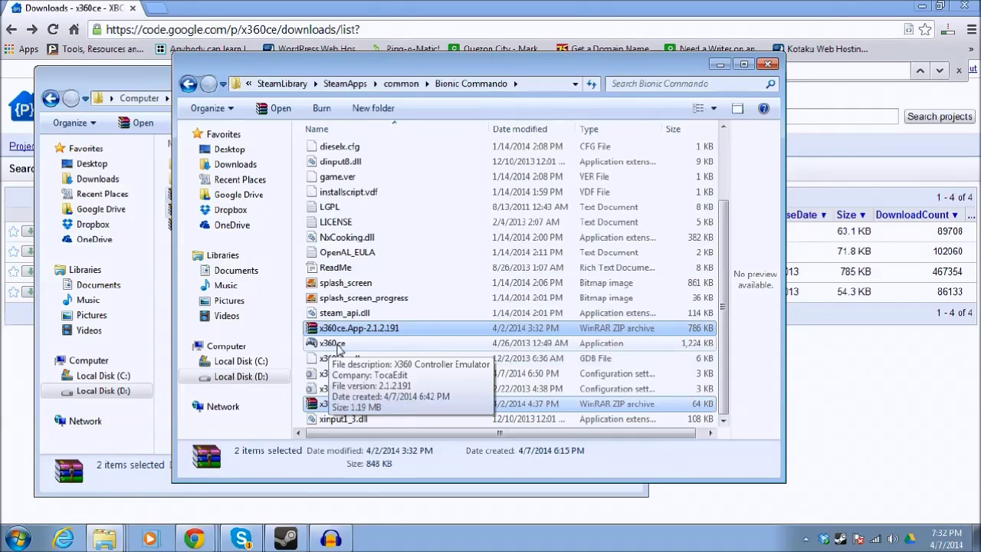
Run the x360ce application from the game folder, look over the existing Controller 1 mappings, and close it.
{"action": "double_click", "coordinate": [338, 349]}
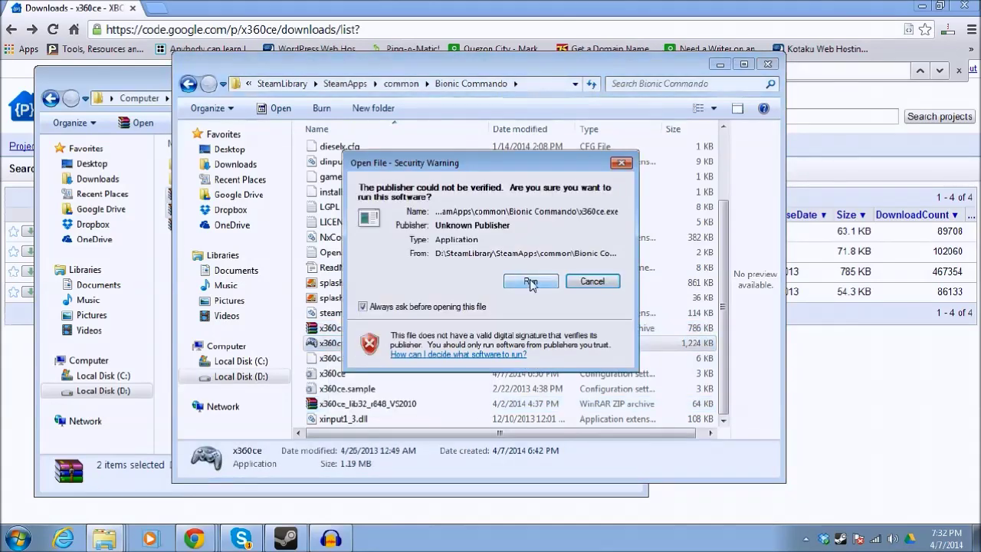
{"action": "left_click", "coordinate": [530, 282]}
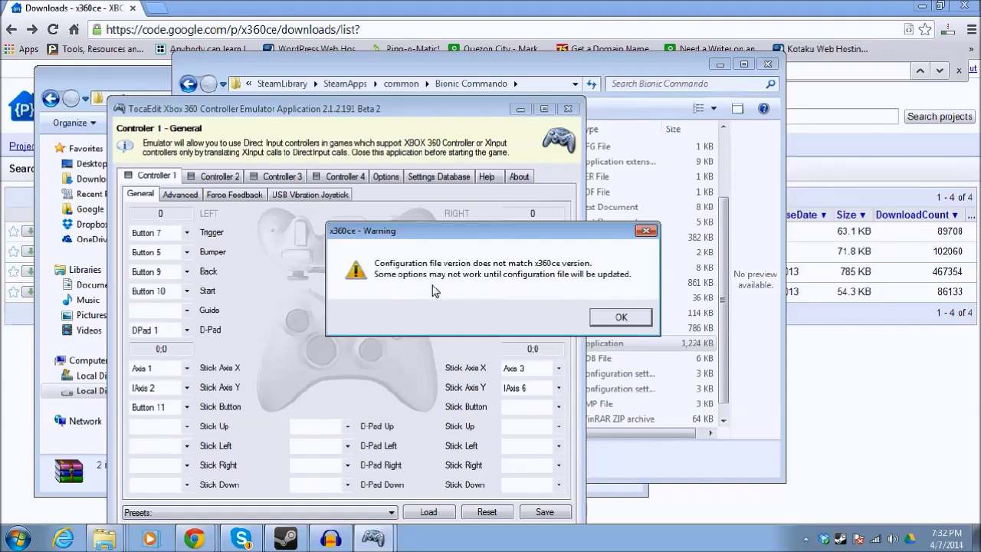
{"action": "key", "text": "Return"}
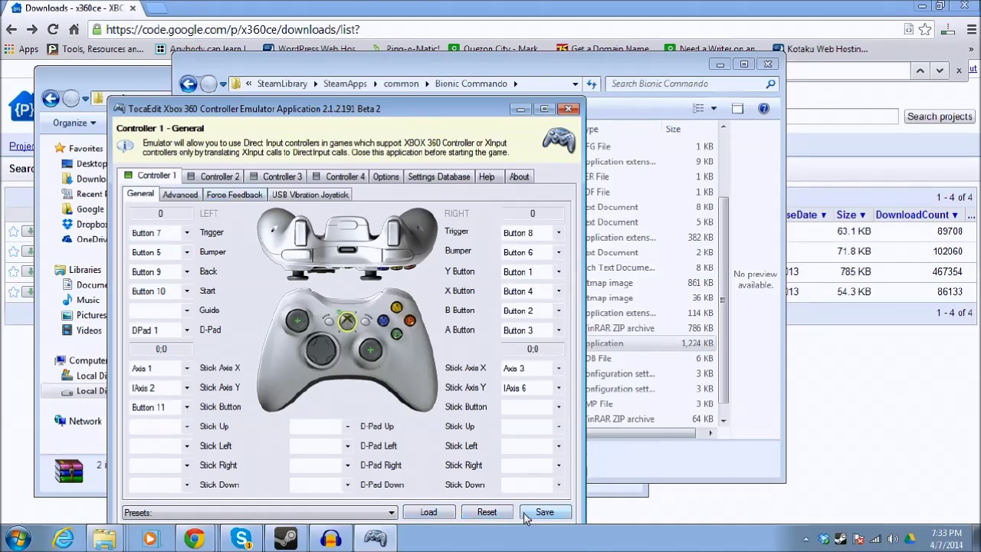
{"action": "left_click", "coordinate": [569, 108]}
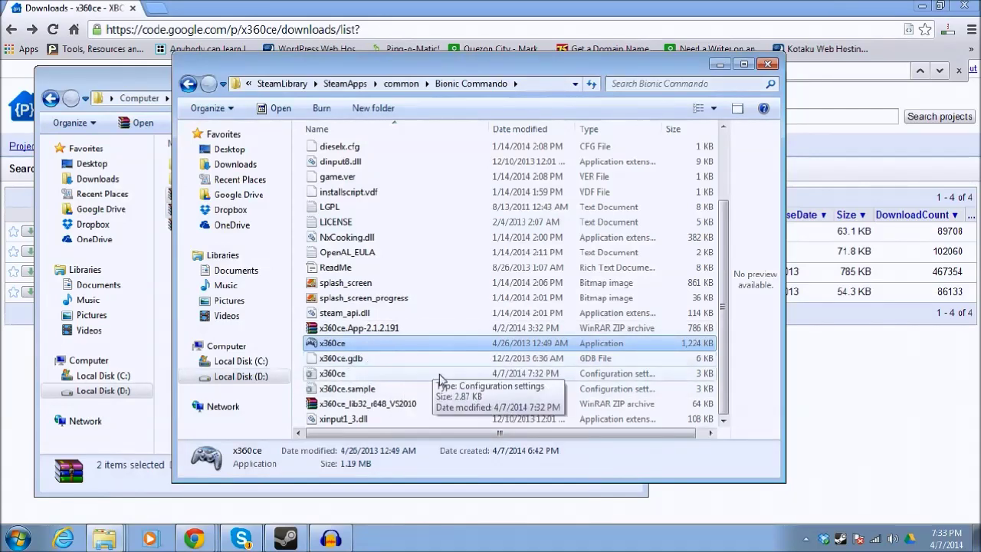
Delete the x360ce configuration settings file from the Bionic Commando folder.
{"action": "left_click", "coordinate": [374, 374]}
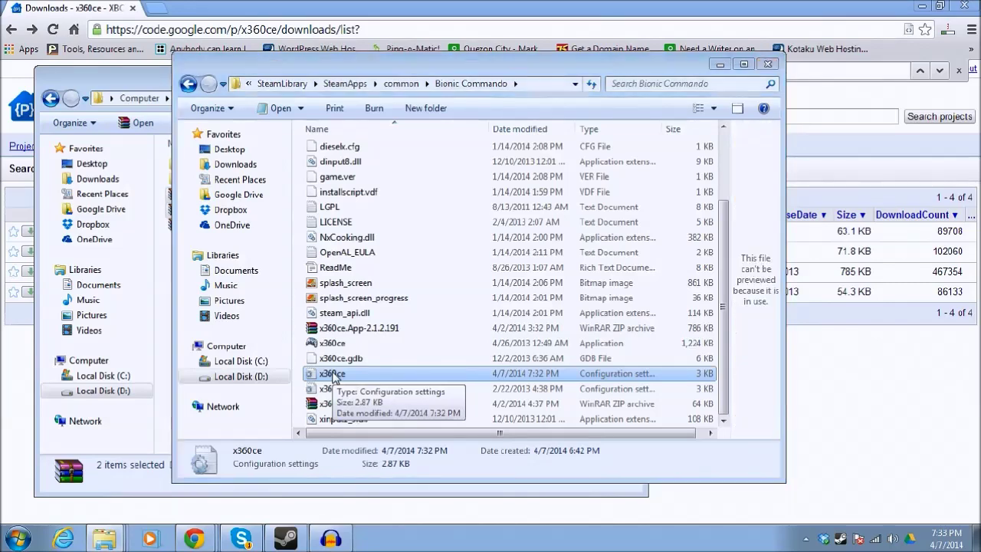
{"action": "key", "text": "Delete"}
{"action": "left_click", "coordinate": [566, 325]}
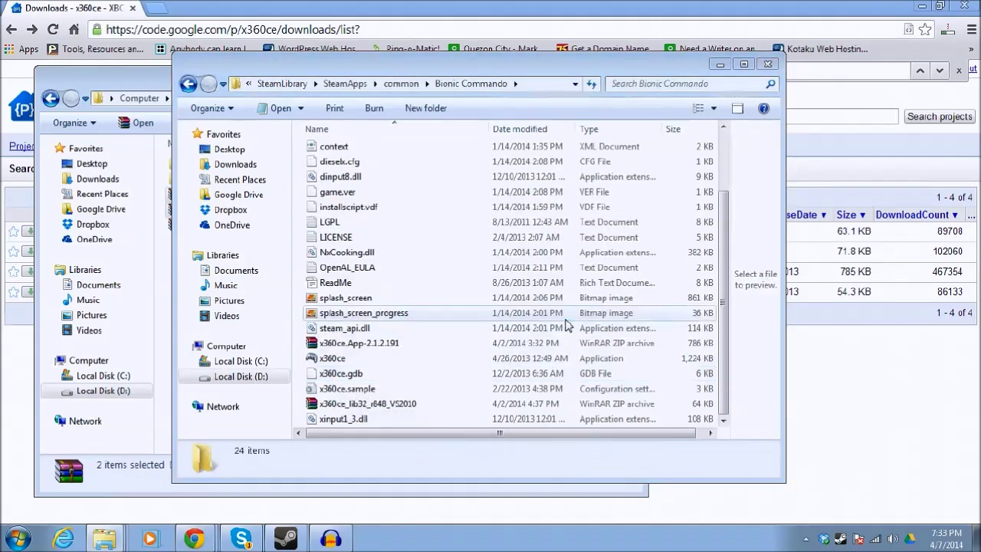
Run the x360ce application again and let it create the missing x360ce.ini file.
{"action": "double_click", "coordinate": [343, 358]}
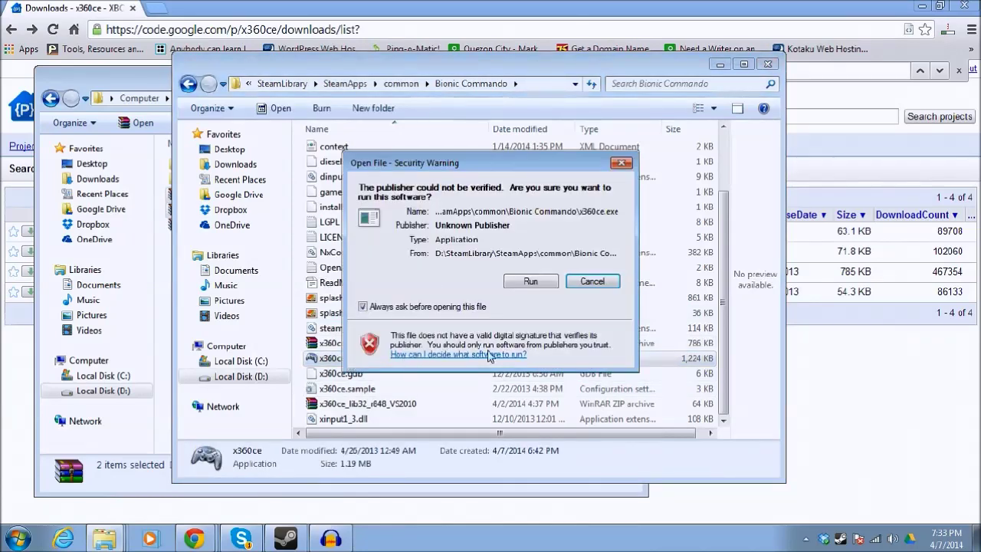
{"action": "left_click", "coordinate": [530, 282]}
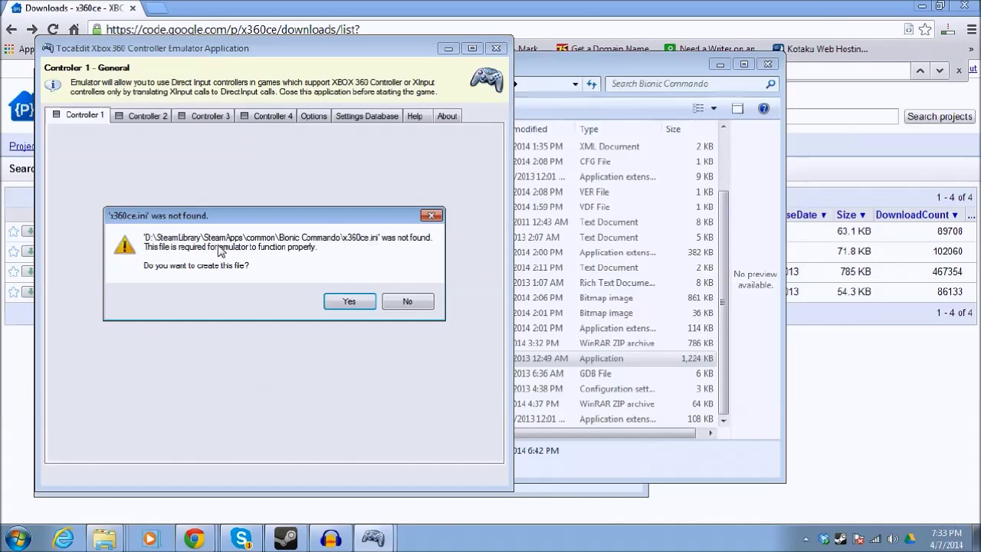
{"action": "left_click", "coordinate": [349, 302]}
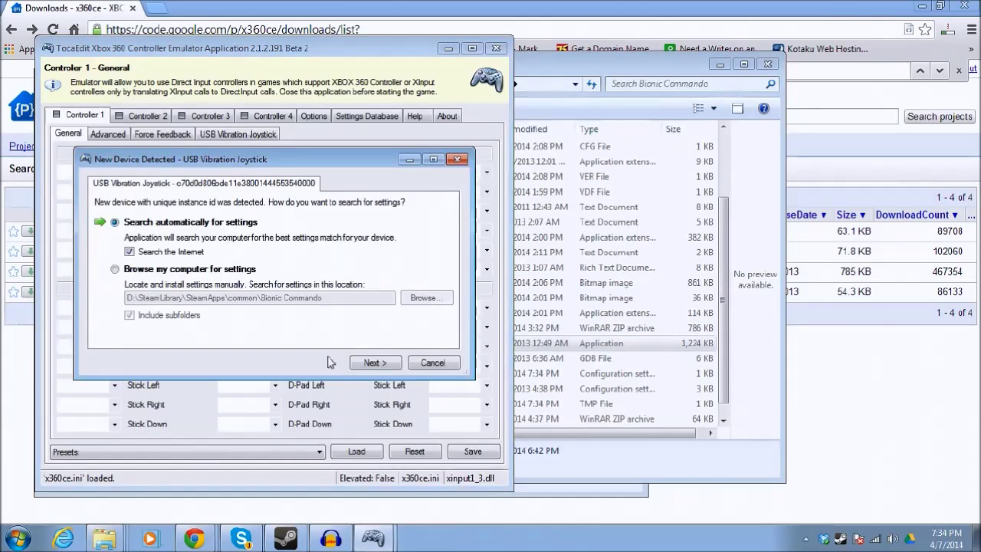
Search automatically for the USB Vibration Joystick's settings, including the Internet, and load the Internet configuration that is found.
{"action": "left_click", "coordinate": [374, 364]}
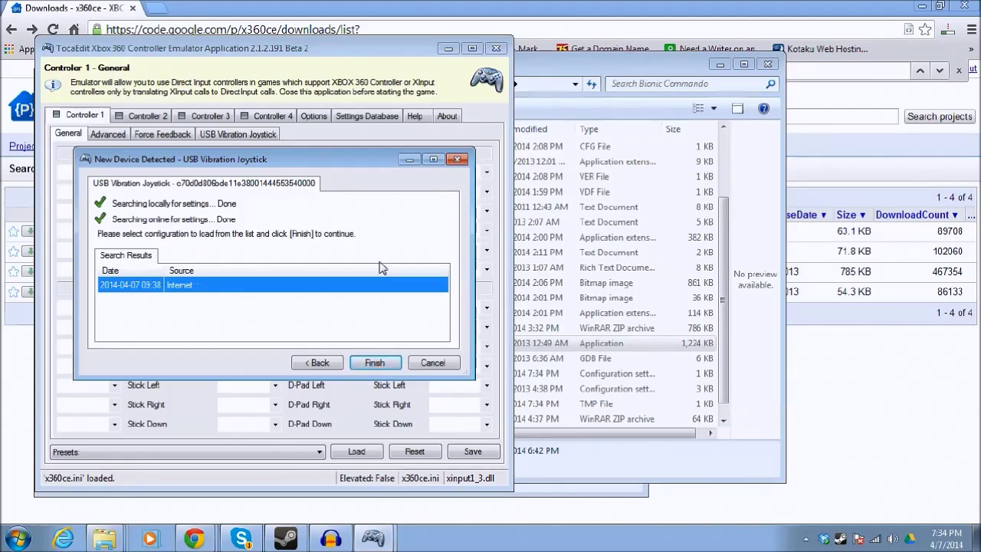
{"action": "left_click", "coordinate": [374, 362]}
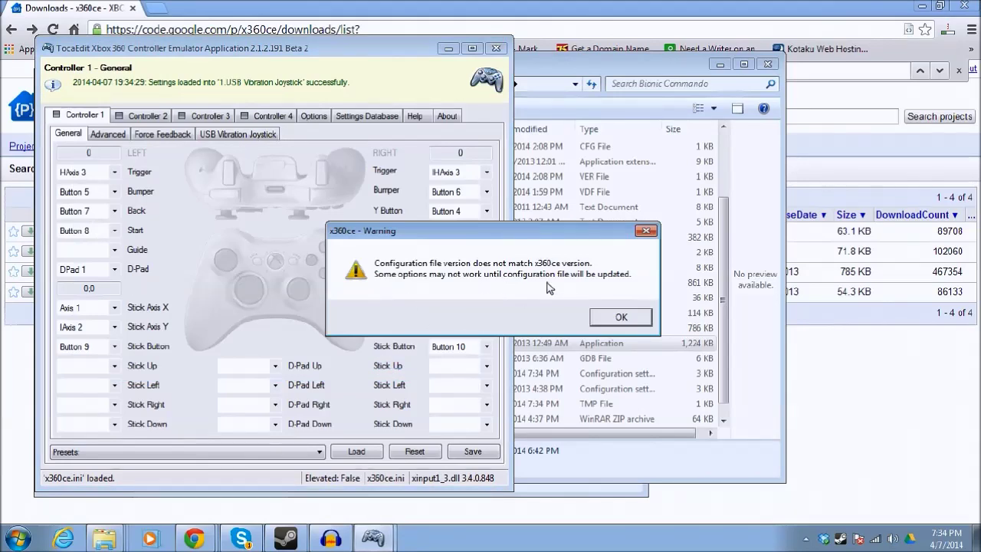
{"action": "key", "text": "Return"}
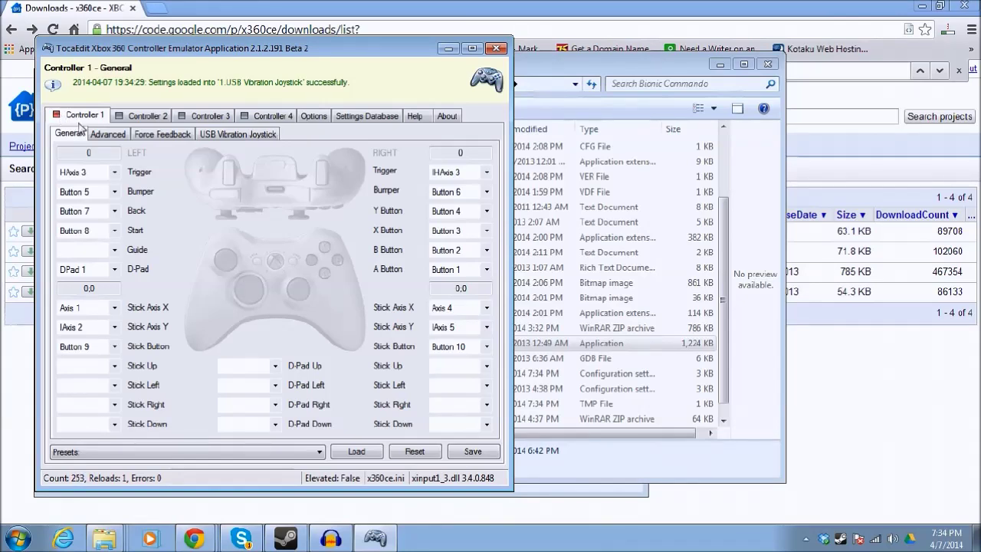
Turn off Pass Through in Controller 1's advanced settings and return to its general button mappings.
{"action": "left_click", "coordinate": [113, 138]}
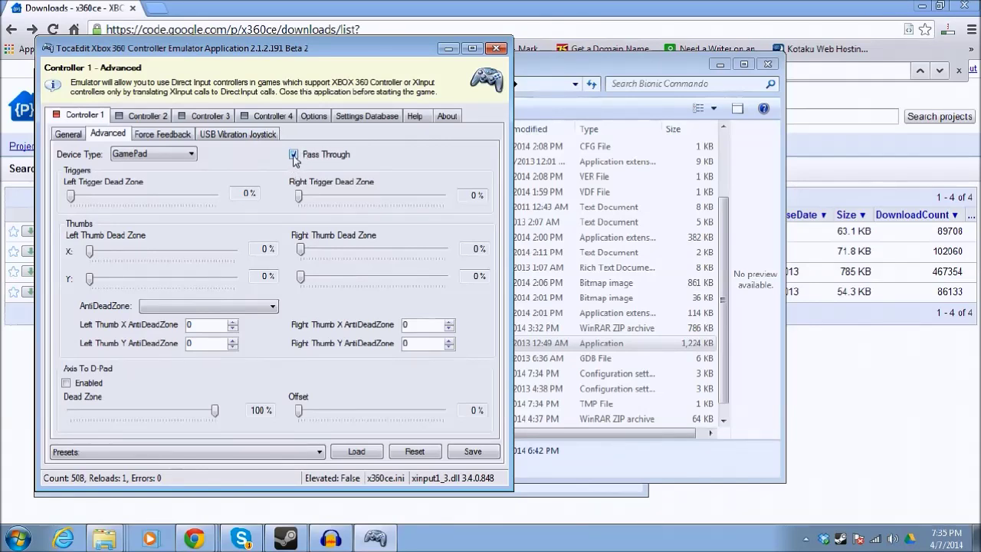
{"action": "left_click", "coordinate": [293, 155]}
{"action": "left_click", "coordinate": [69, 135]}
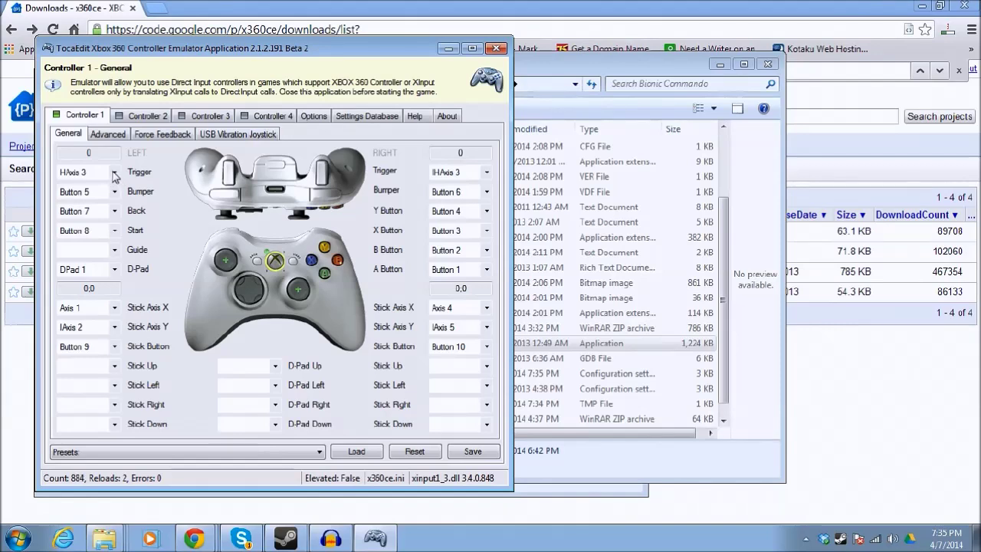
Record Button 7 on the gamepad as Controller 1's left trigger.
{"action": "left_click", "coordinate": [113, 173]}
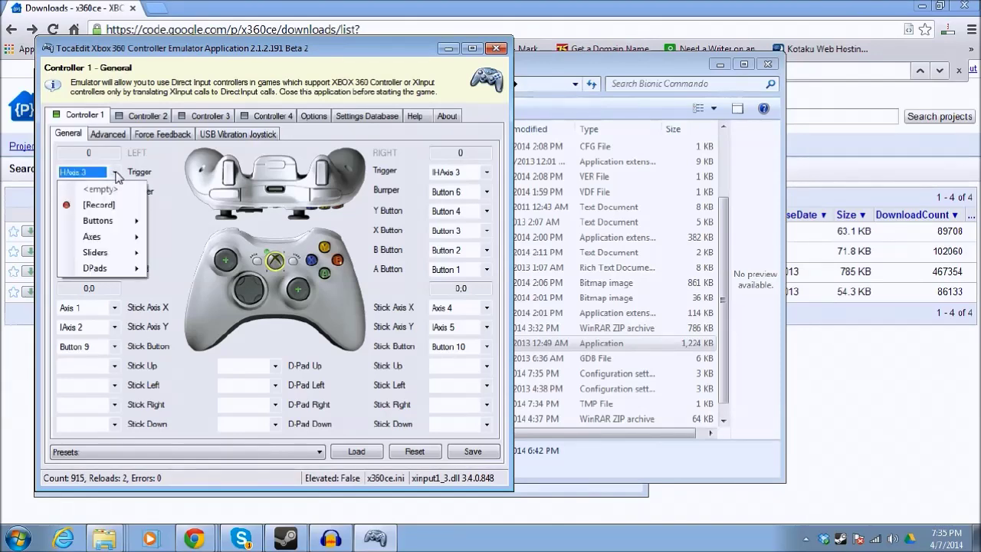
{"action": "left_click", "coordinate": [163, 182]}
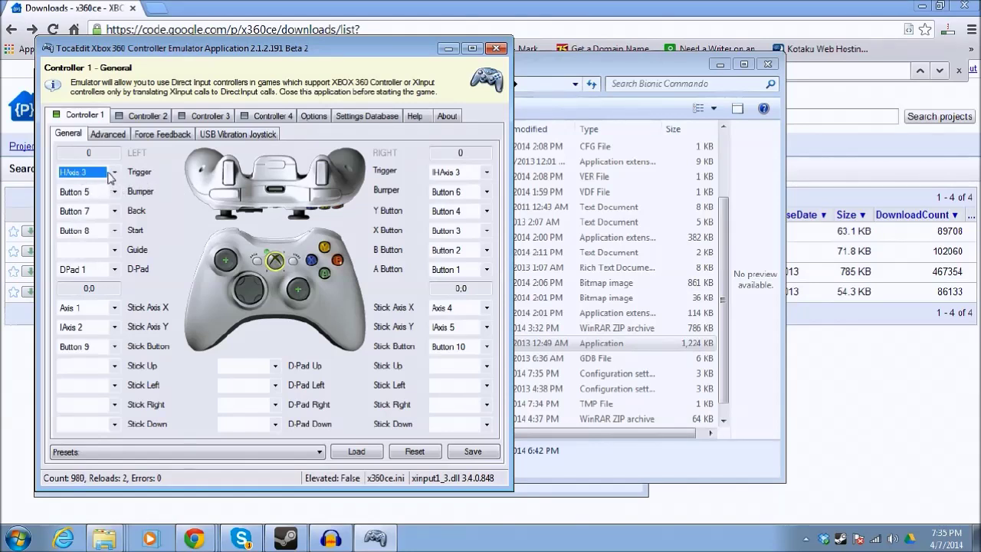
{"action": "left_click", "coordinate": [102, 174]}
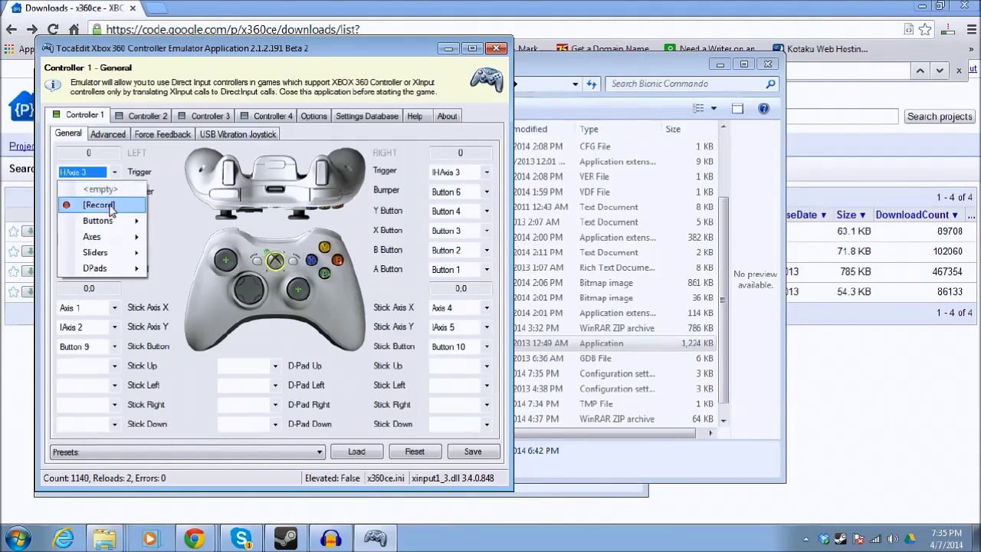
{"action": "left_click", "coordinate": [111, 205]}
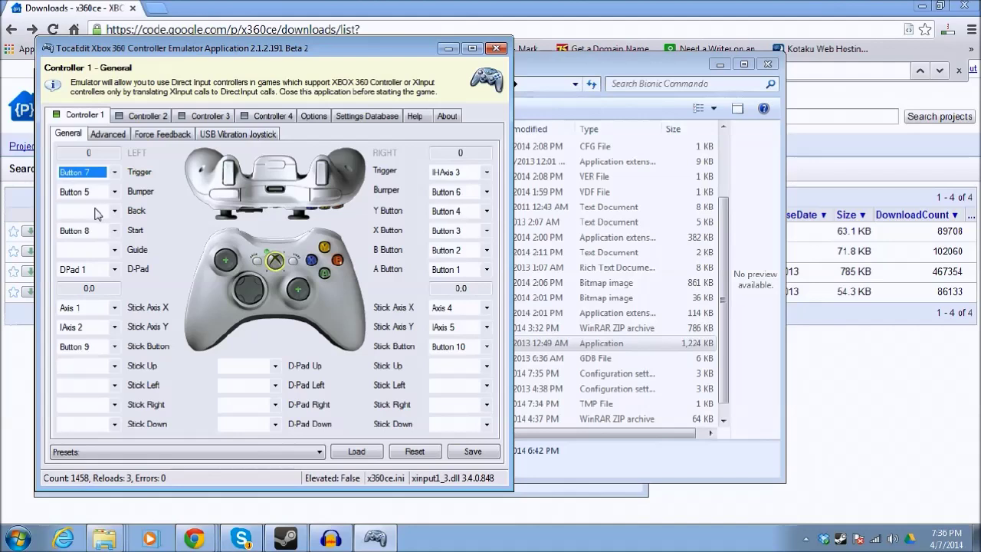
Record Button 9 on the gamepad as Controller 1's Back button.
{"action": "left_click", "coordinate": [98, 213]}
{"action": "mouse_move", "coordinate": [100, 261]}
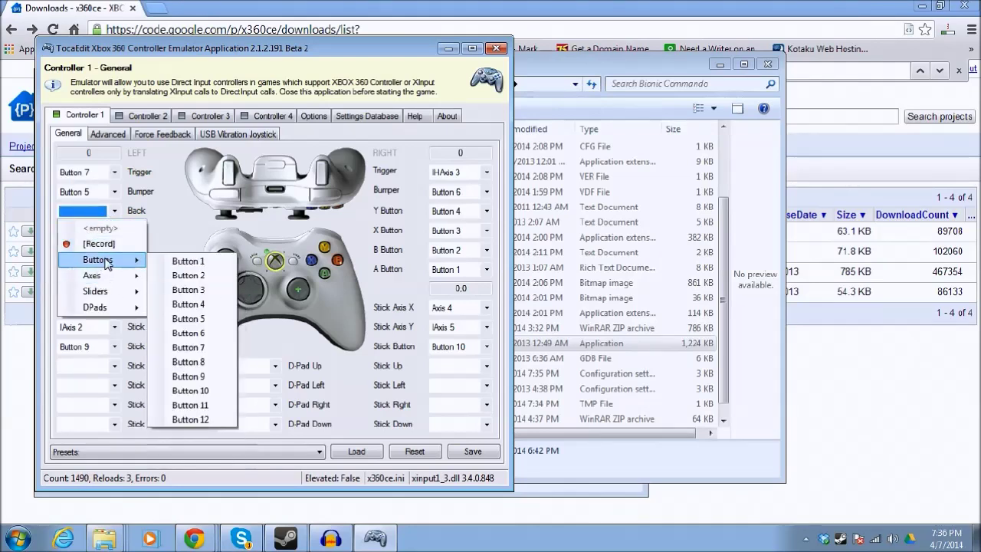
{"action": "left_click", "coordinate": [98, 243]}
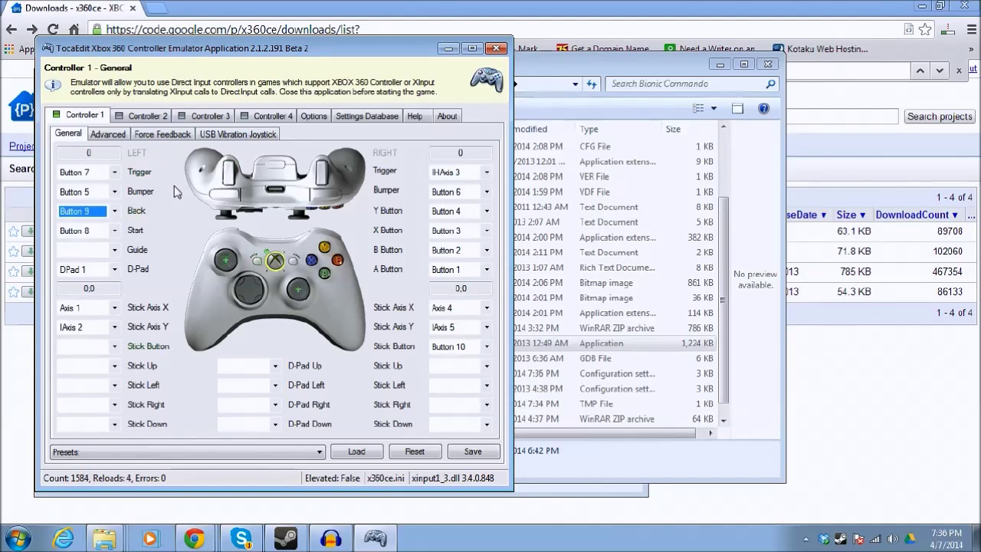
Start recording a new gamepad input for Controller 1's right trigger.
{"action": "left_click", "coordinate": [470, 172]}
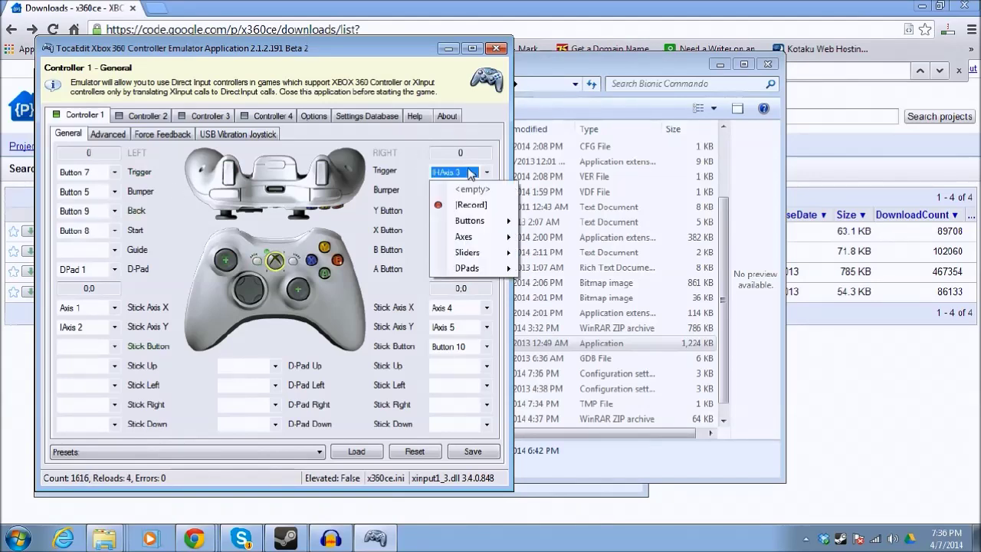
{"action": "left_click", "coordinate": [486, 208]}
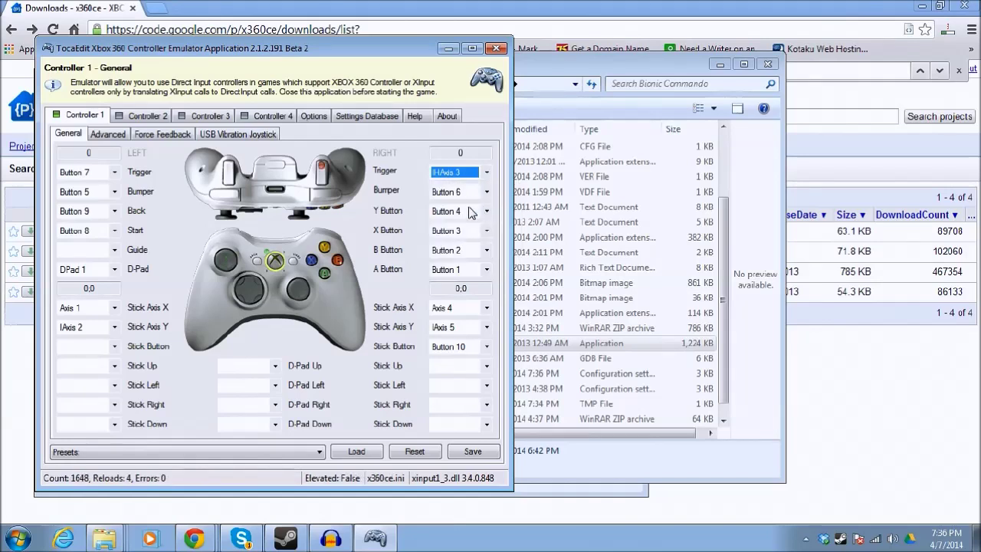